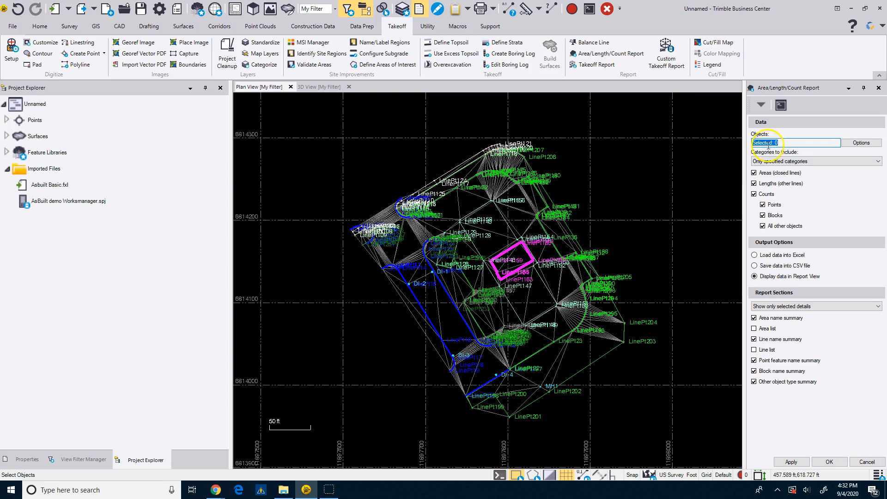
Select the report objects by layer, including every ASB layer from ASB-Building through ASB-Storm Structure Manhole and leaving out Points.
click(855, 146)
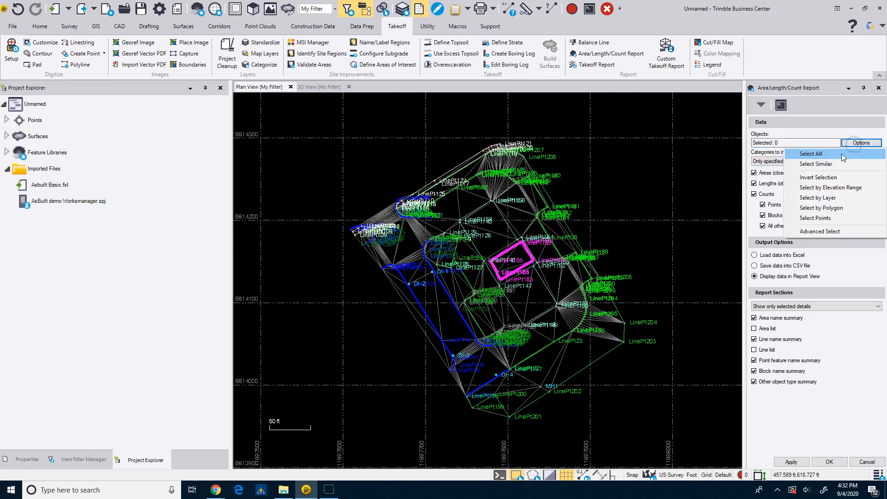
click(820, 199)
click(753, 121)
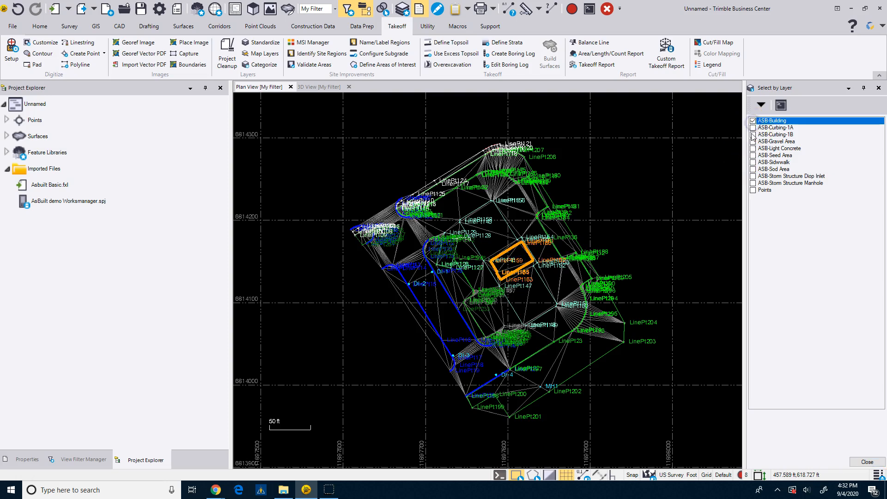
click(752, 128)
click(753, 135)
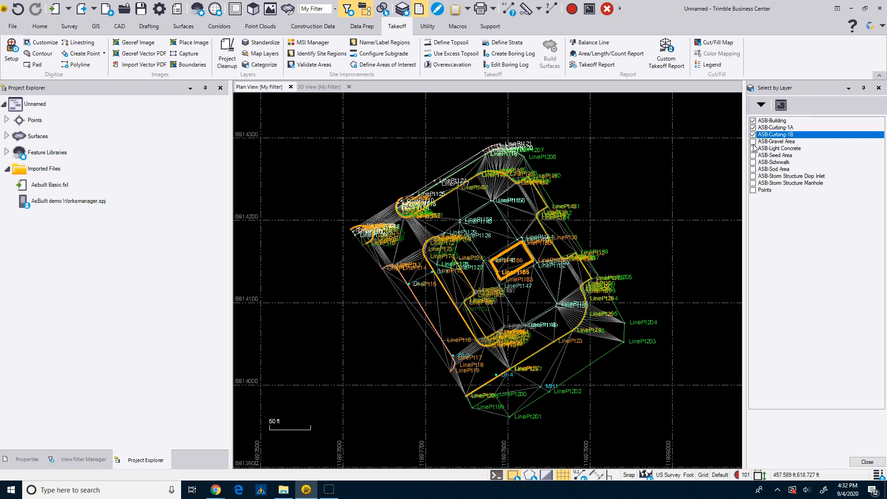
click(754, 141)
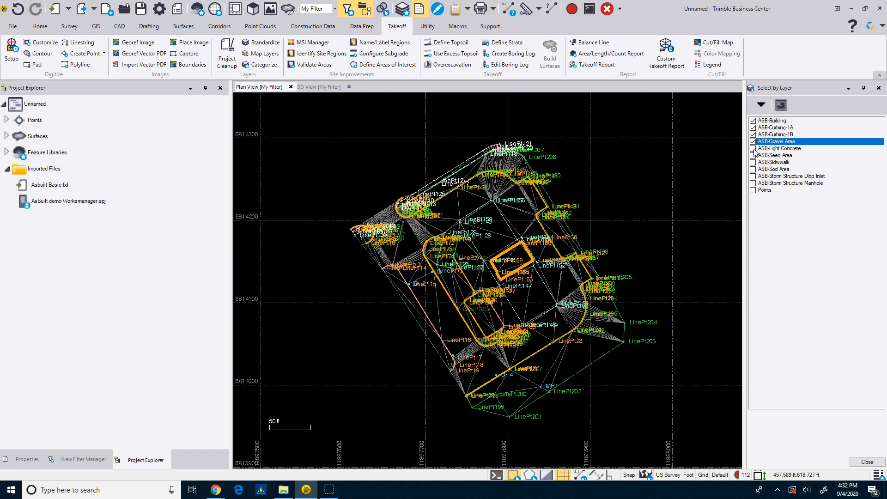
click(753, 149)
click(753, 155)
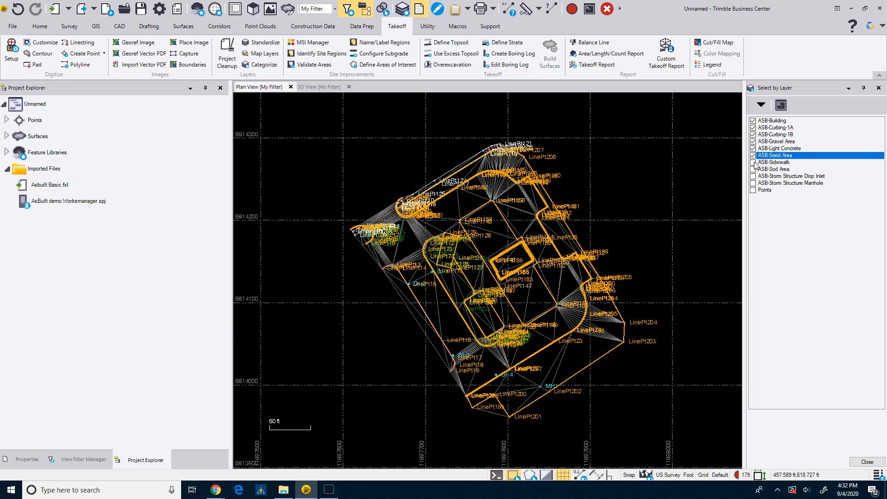
click(754, 162)
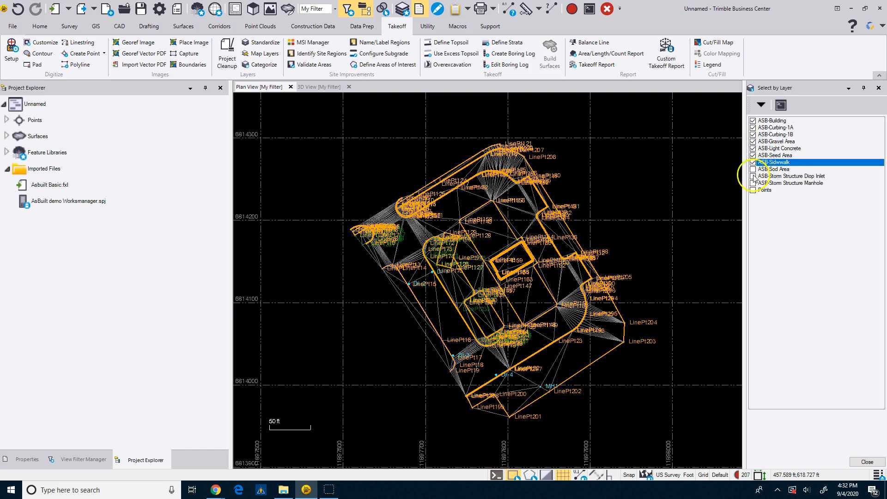
click(753, 169)
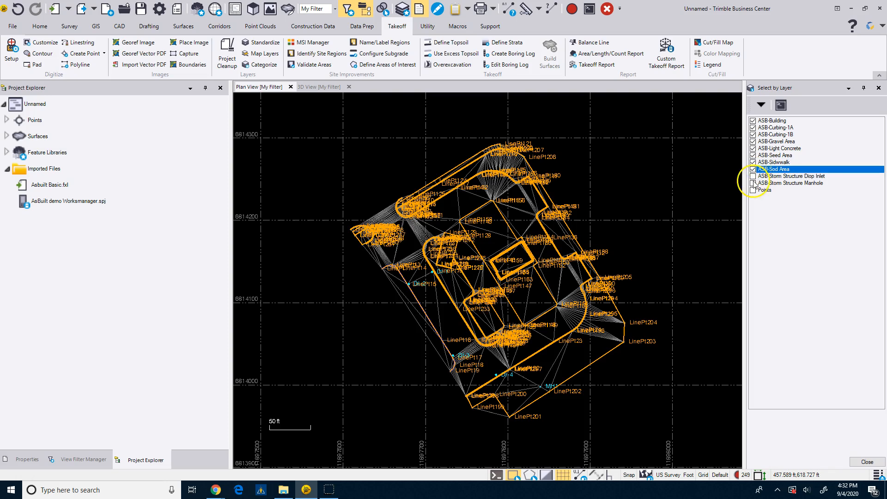
click(753, 176)
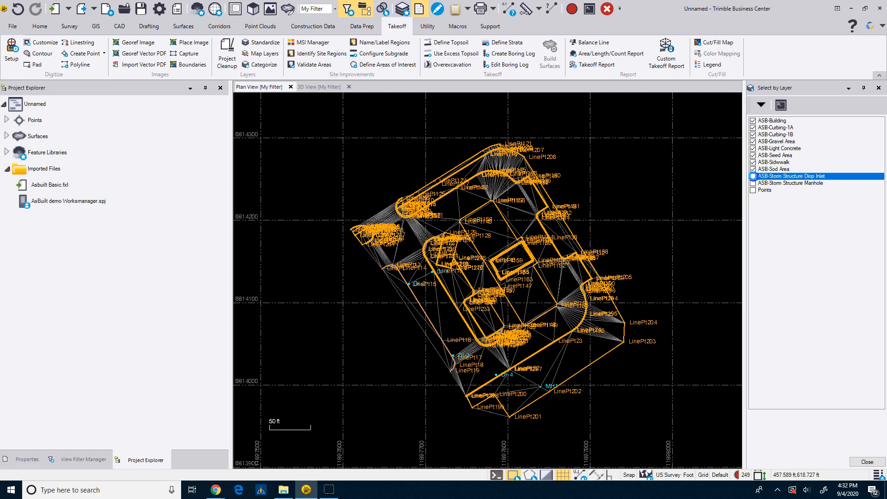
click(754, 183)
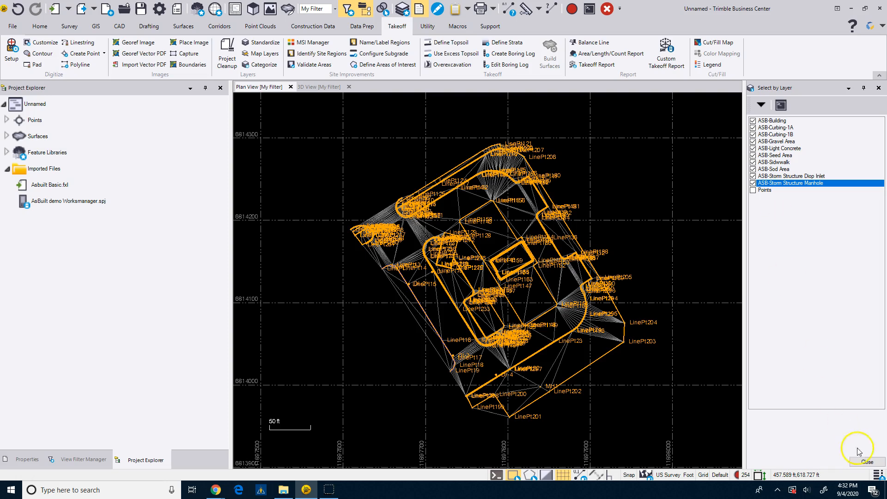
click(867, 461)
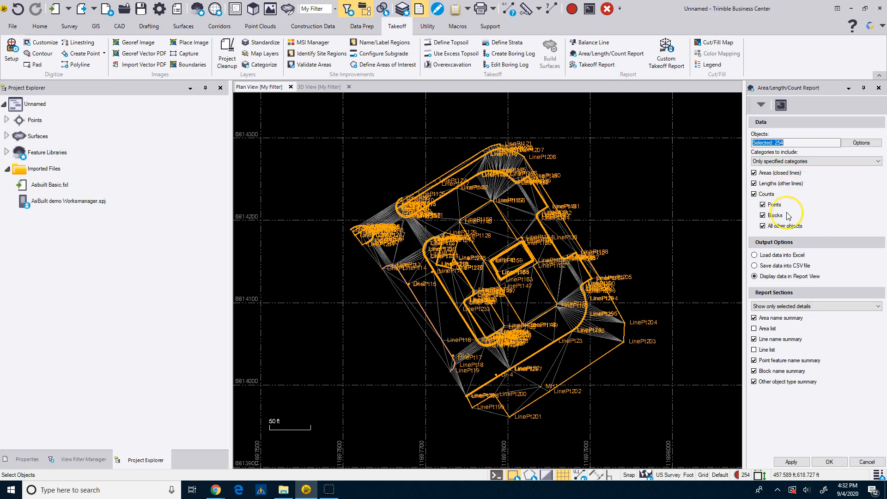
Generate the Area/Length/Count Report in Report View, including only the specified categories.
click(788, 162)
click(793, 162)
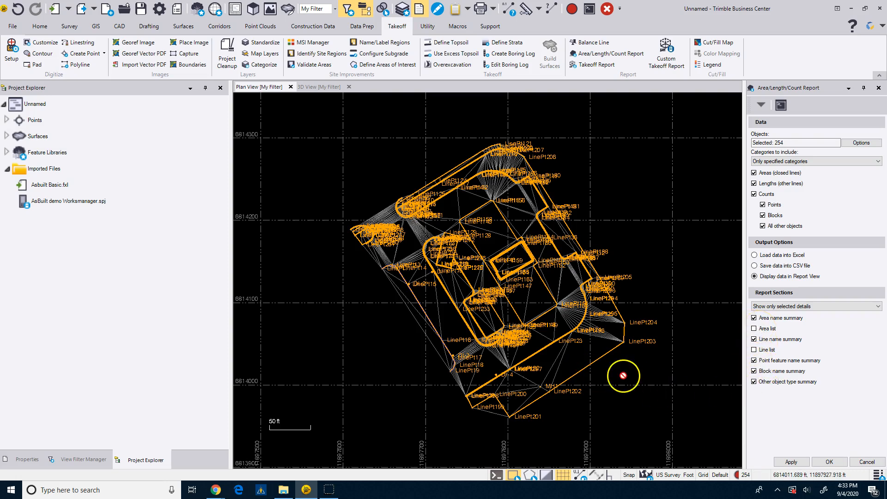
click(829, 462)
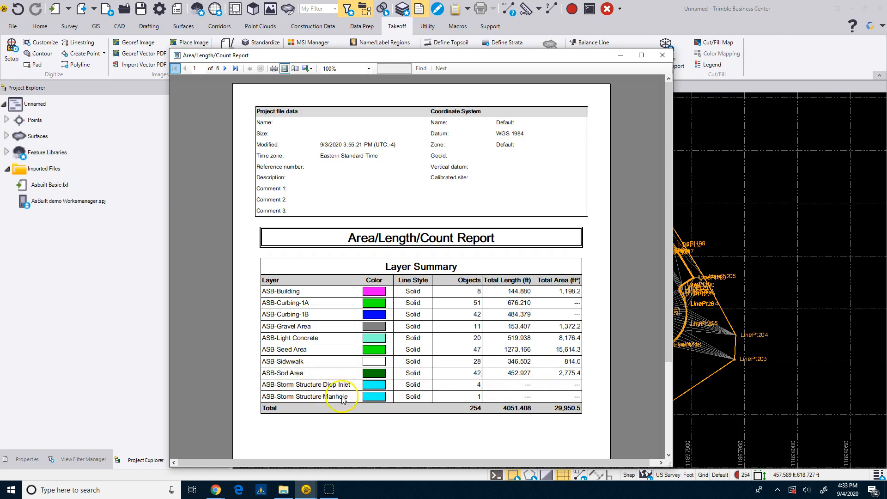
Read through the report's layer summary and the areas, lengths and counts for each layer, including the storm structures.
scroll(480, 401, down, 10)
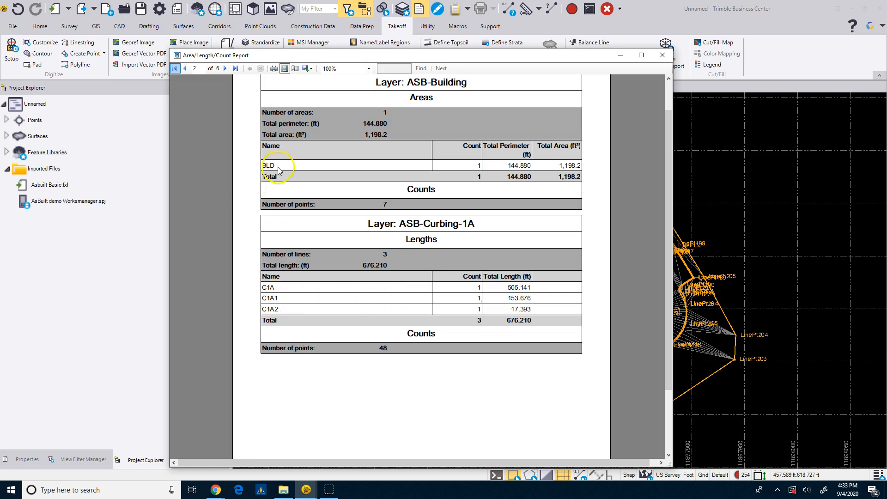
scroll(368, 293, down, 6)
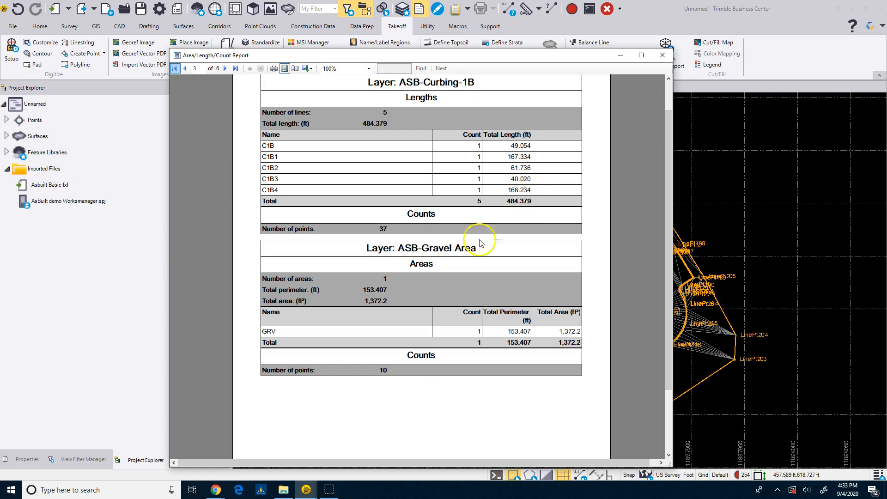
scroll(407, 299, down, 1)
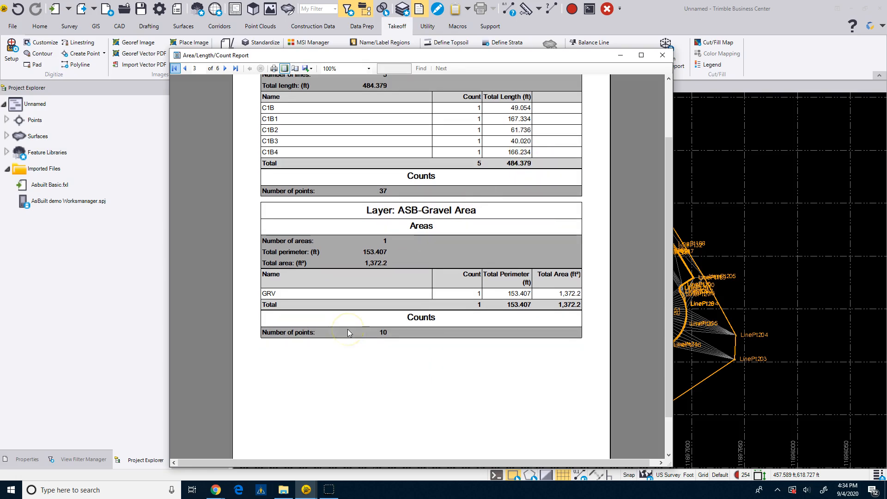
scroll(387, 315, down, 3)
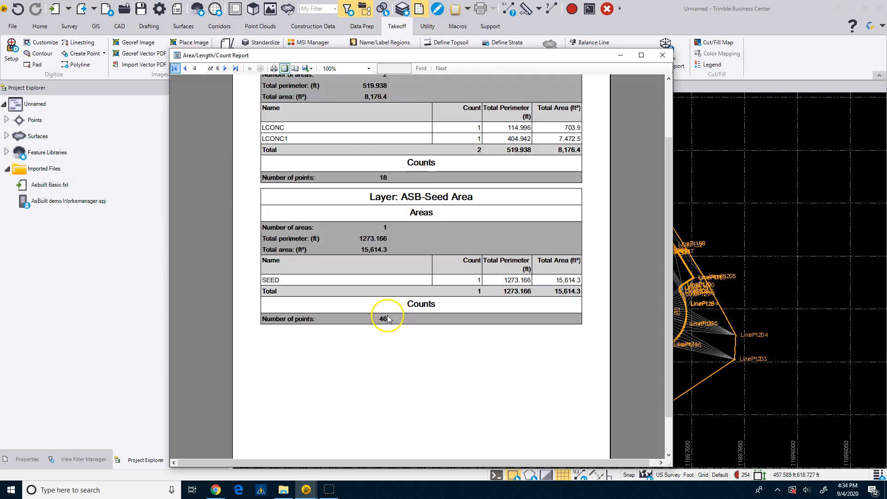
scroll(381, 295, up, 3)
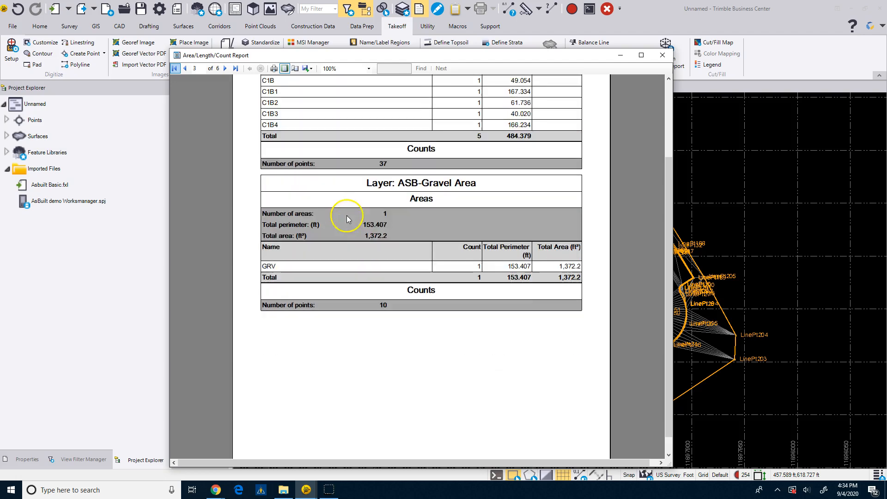
scroll(339, 352, down, 3)
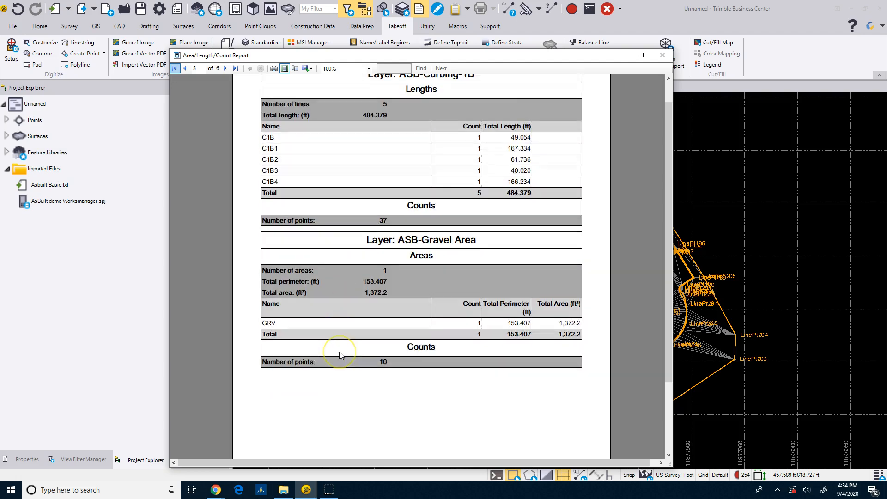
scroll(339, 354, down, 8)
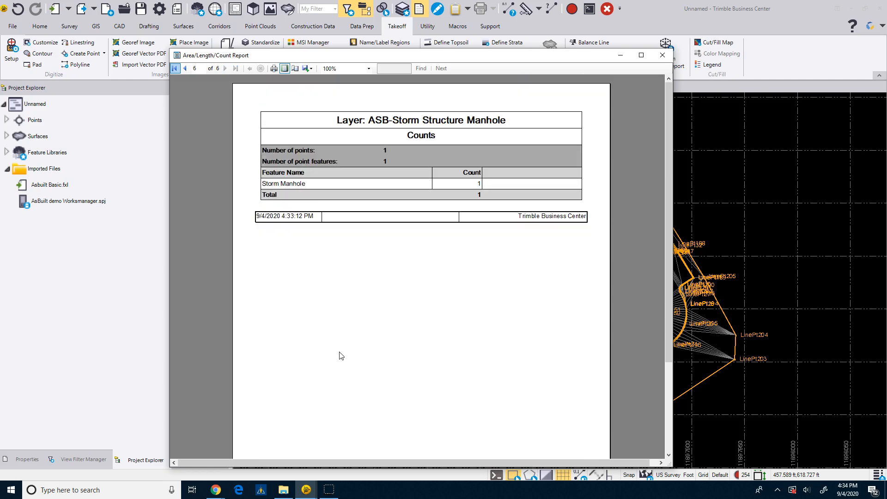
scroll(397, 231, up, 5)
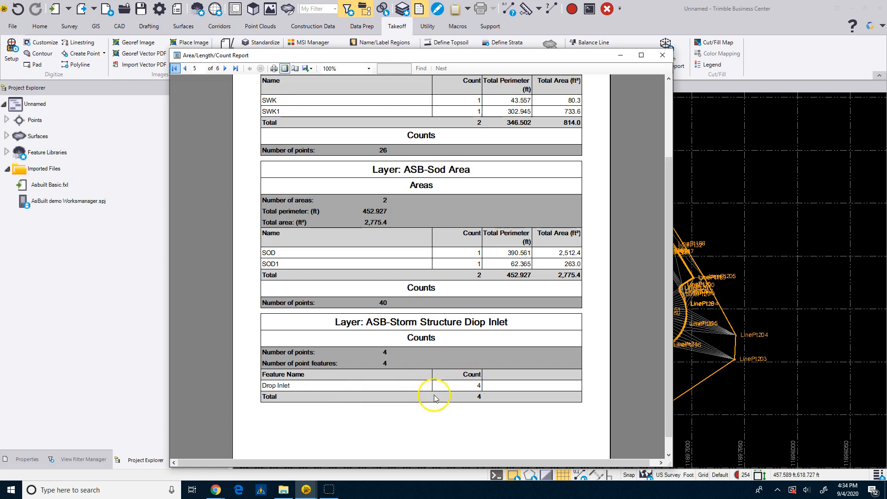
scroll(437, 393, down, 6)
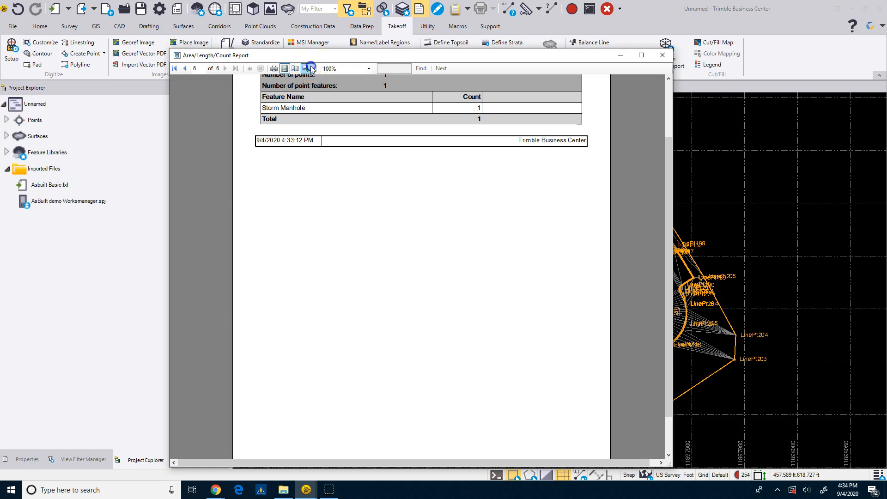
Check the file formats available for exporting the report, and close the report window.
click(311, 69)
click(321, 80)
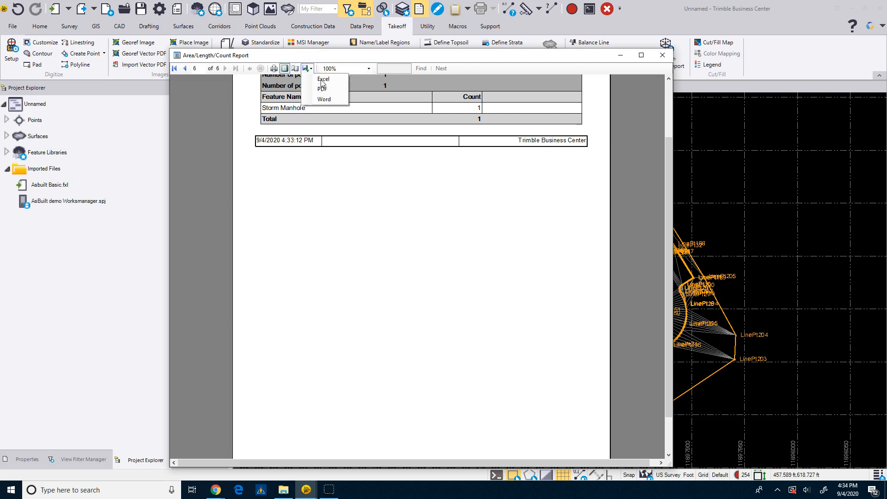
click(663, 55)
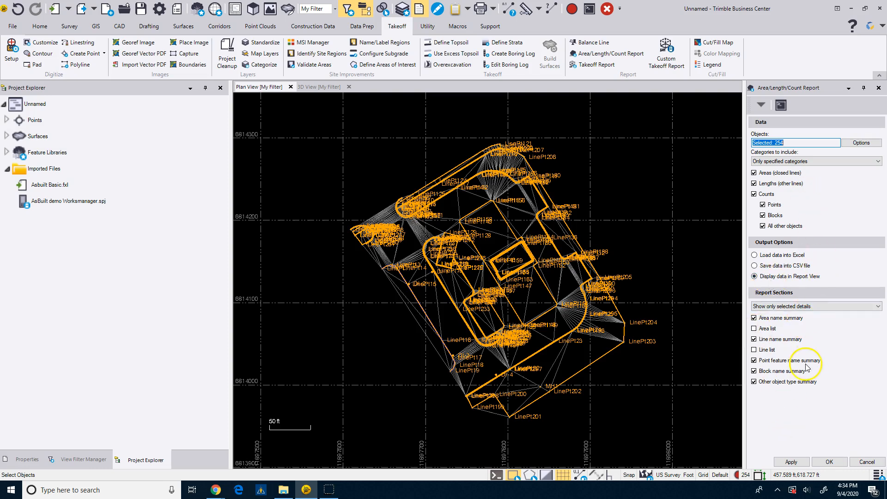
Load the Area/Length/Count data into Excel and review the rows from ASB-Building down to the storm structures.
click(755, 255)
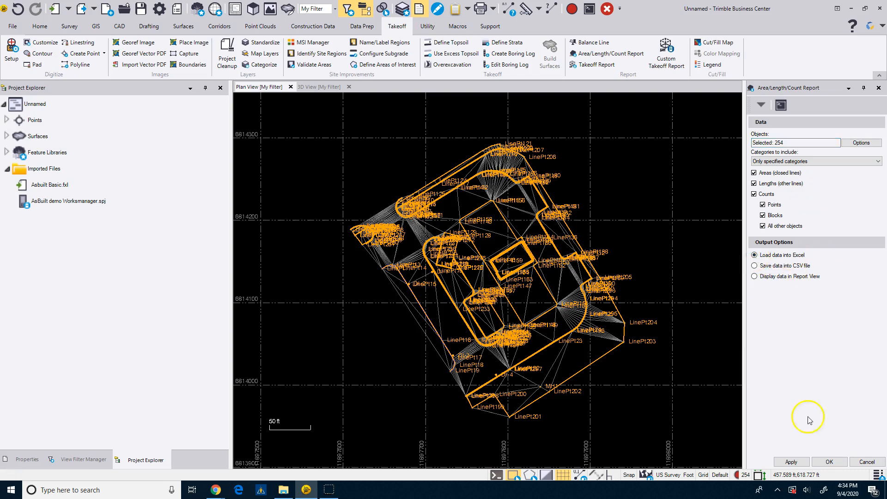
click(830, 462)
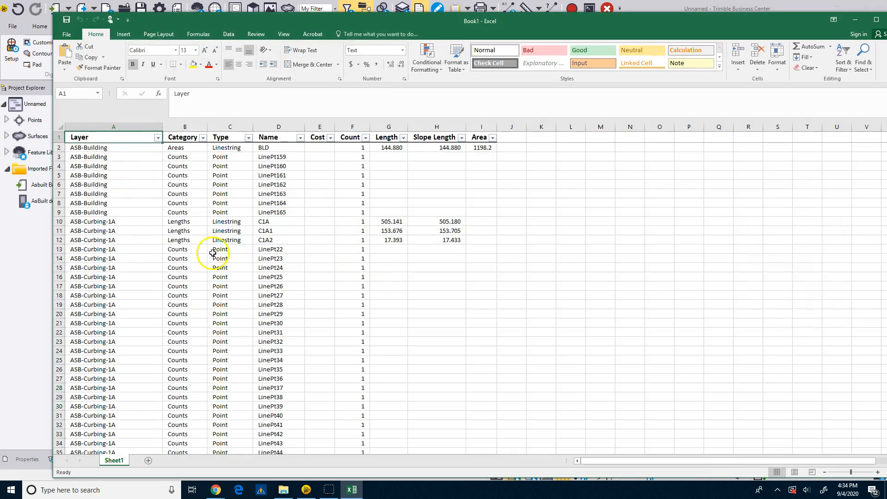
scroll(328, 368, down, 5)
scroll(328, 367, down, 18)
scroll(327, 369, down, 20)
scroll(327, 369, down, 20)
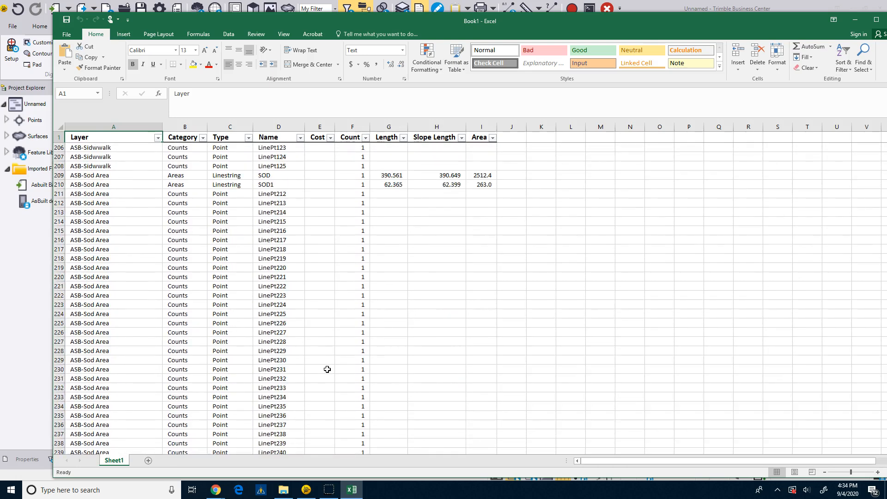
scroll(327, 369, down, 13)
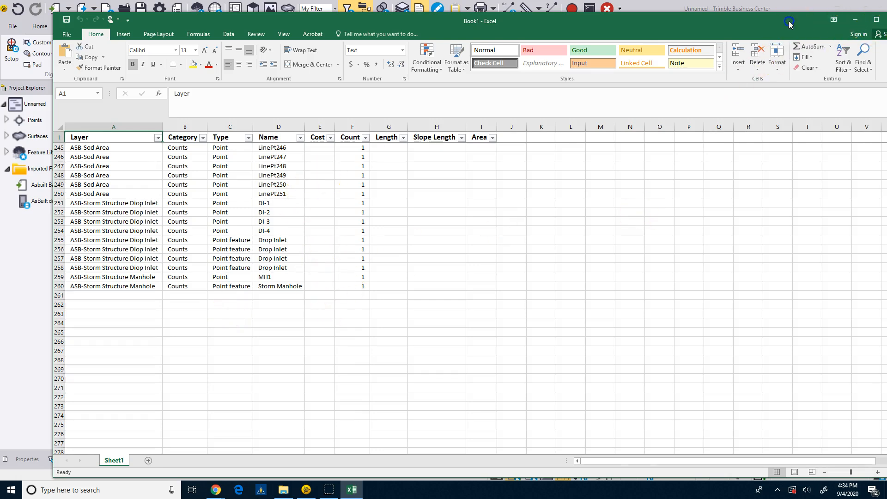
Close the Excel workbook and return to the plan view in Trimble Business Center.
drag(790, 22, 753, 18)
click(860, 16)
click(435, 256)
click(420, 304)
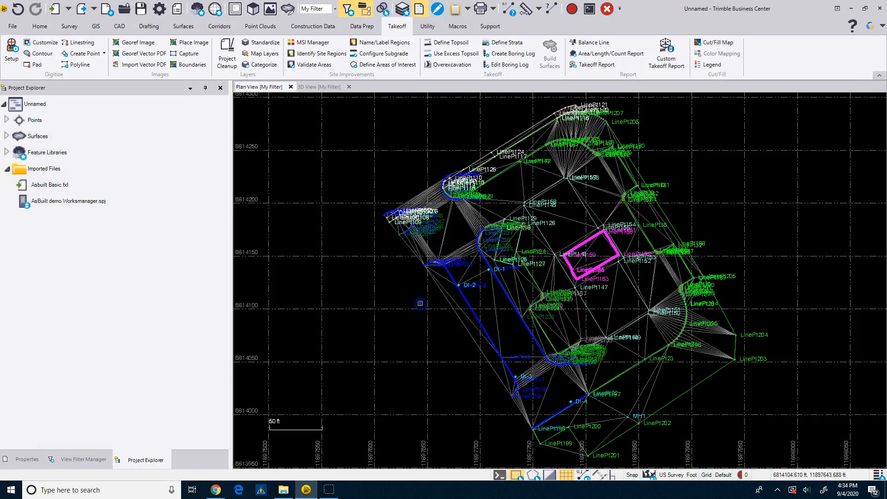
Examine the drop inlet symbol at DI-1, the surface triangulation and the building outline in the plan view.
scroll(457, 291, up, 8)
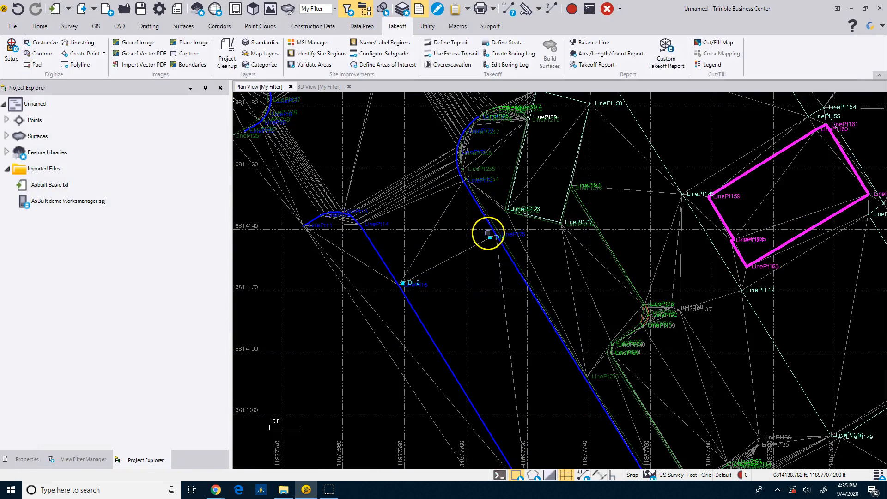
scroll(490, 252, up, 2)
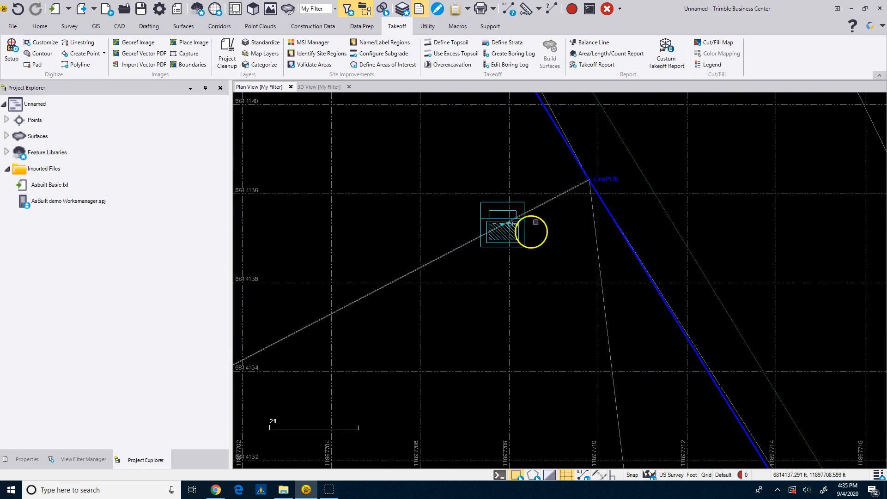
scroll(508, 235, down, 8)
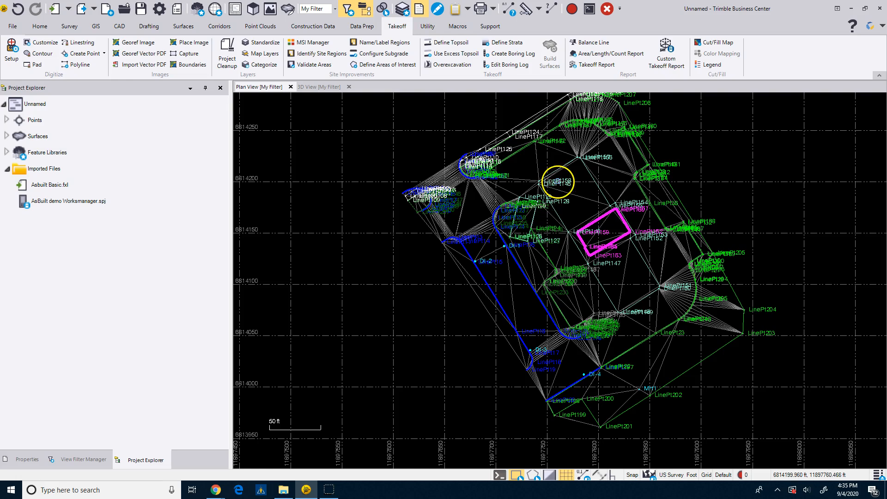
click(537, 158)
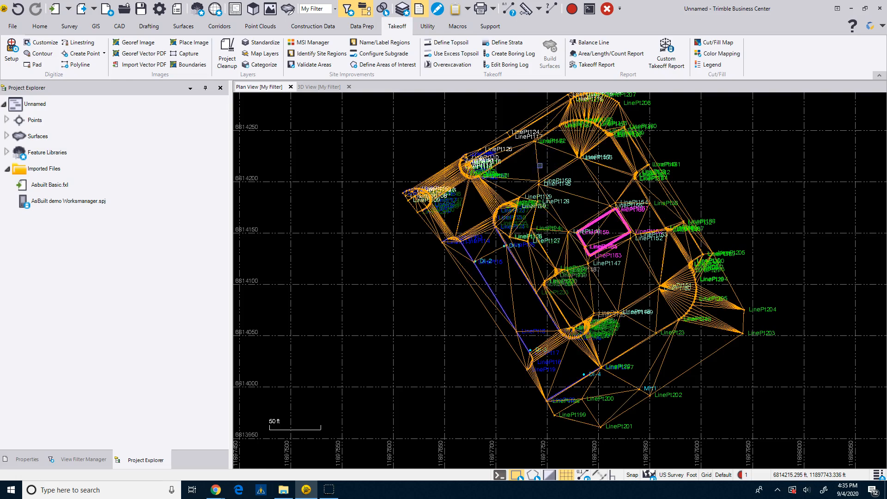
scroll(541, 215, down, 3)
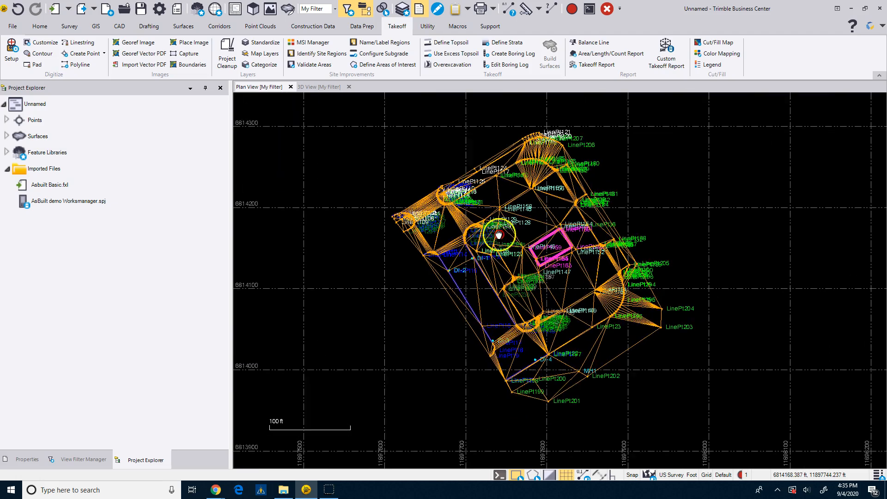
click(502, 264)
scroll(502, 264, up, 4)
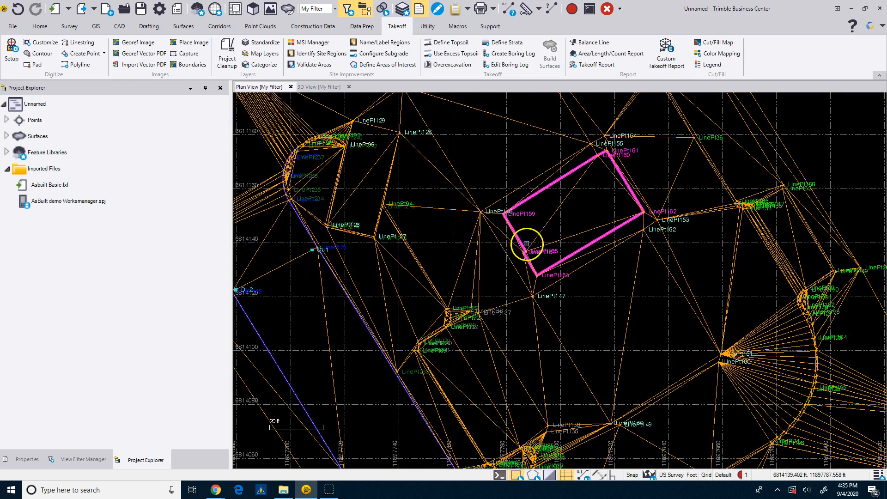
scroll(526, 242, down, 2)
click(504, 188)
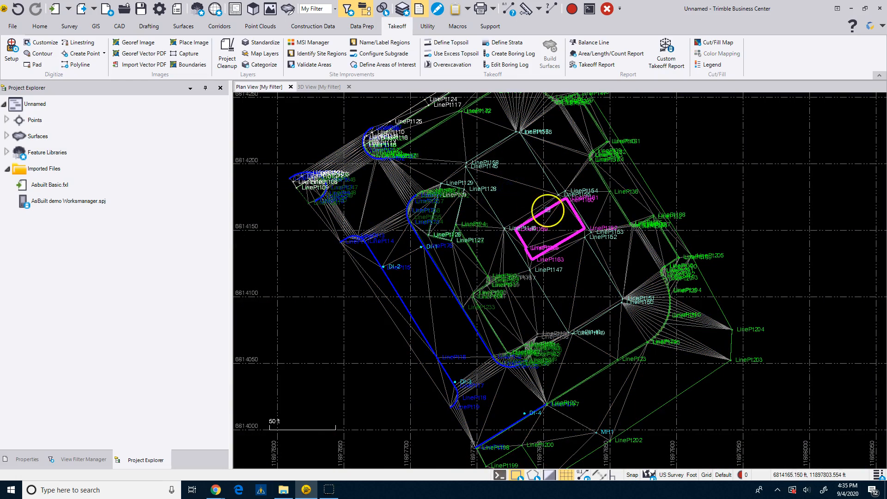
Select the LCONC1 linestring on the ASB-Light Concrete layer, examine it around the building outline, and clear the selection.
scroll(557, 203, up, 2)
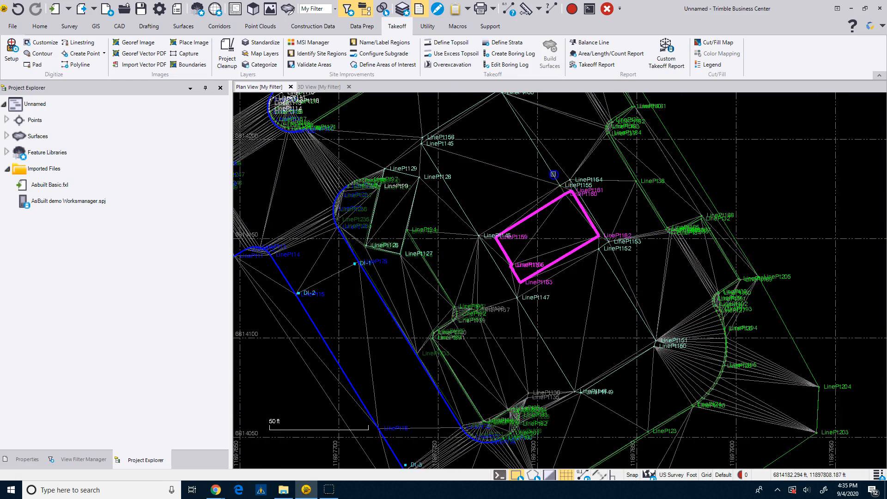
click(553, 175)
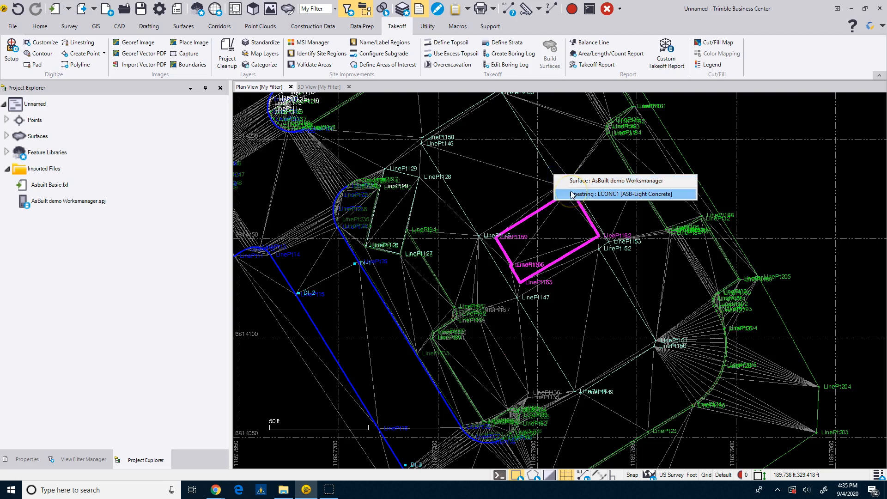
click(571, 181)
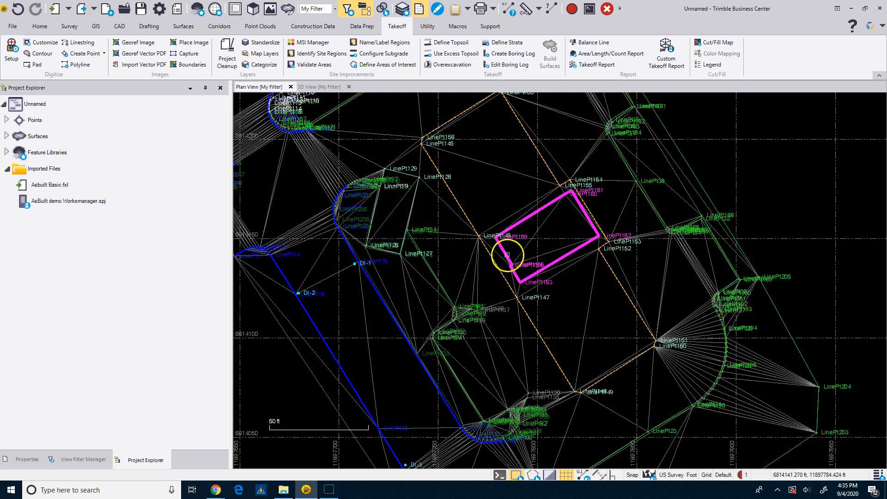
scroll(486, 235, up, 2)
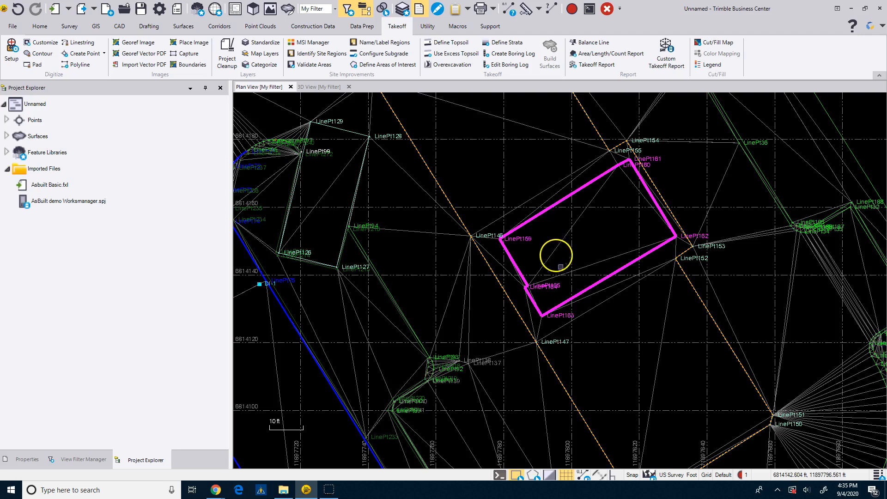
scroll(561, 263, down, 3)
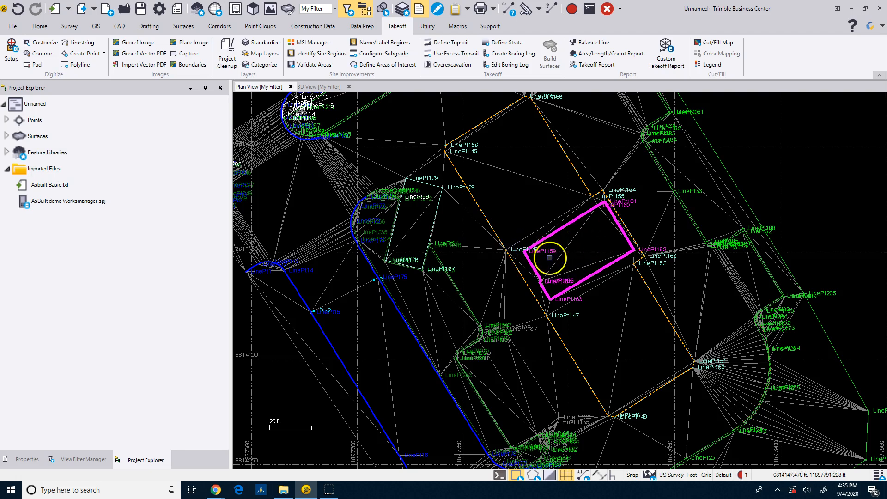
scroll(545, 298, down, 3)
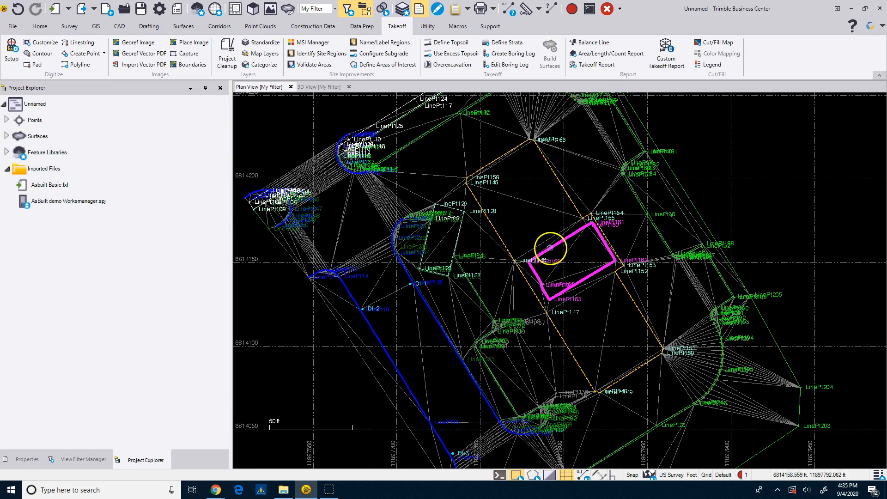
click(544, 216)
Review the full extent of the as-built linework and surface triangulation in the plan view.
scroll(531, 241, down, 4)
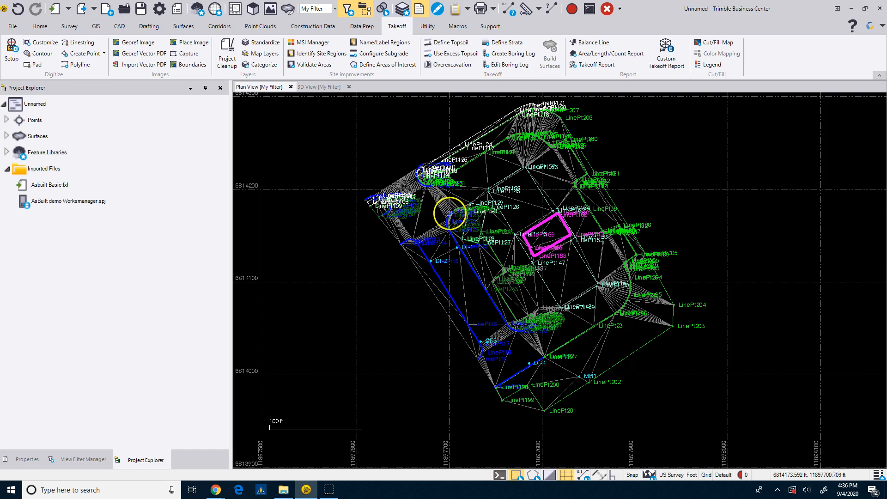
middle_drag(449, 211, 443, 240)
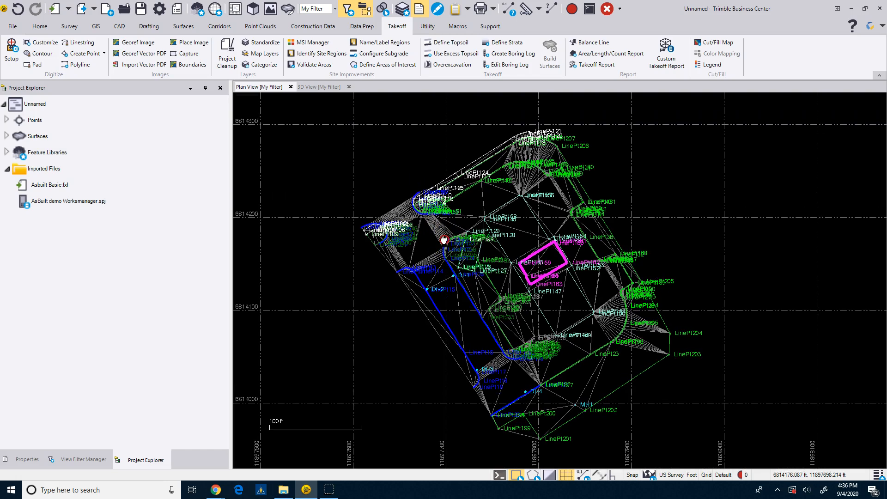
scroll(440, 262, up, 1)
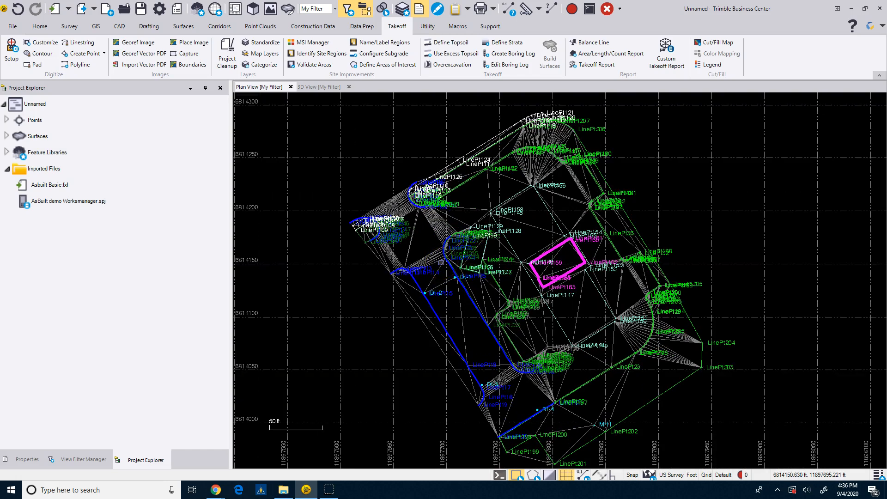